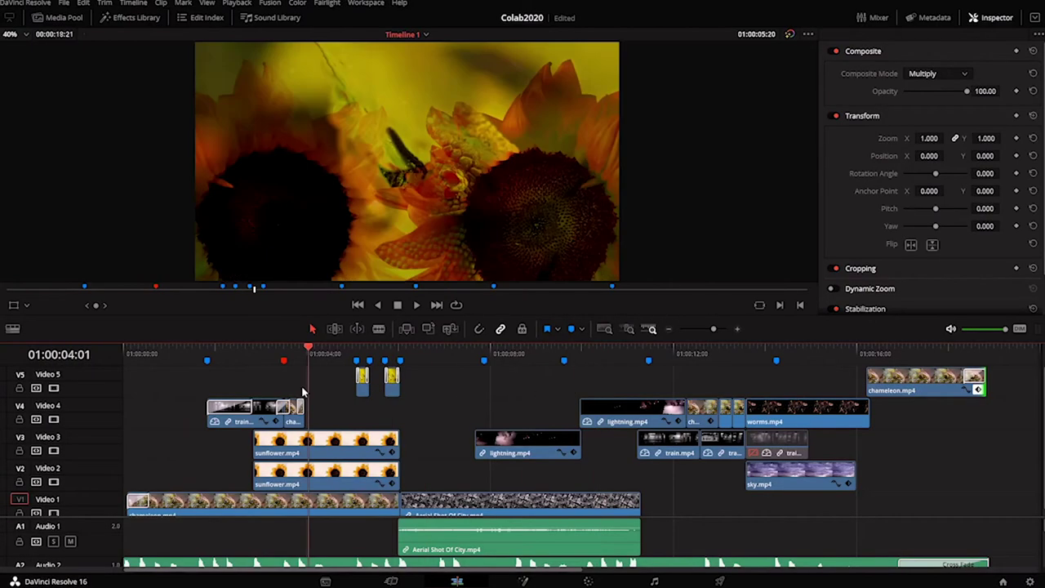
Preview the collage and browse neighbouring clip thumbnails, settling on aerial city clip 08
{"action": "left_click_drag", "start_coordinate": [302, 392], "coordinate": [437, 372]}
{"action": "left_click", "coordinate": [458, 505]}
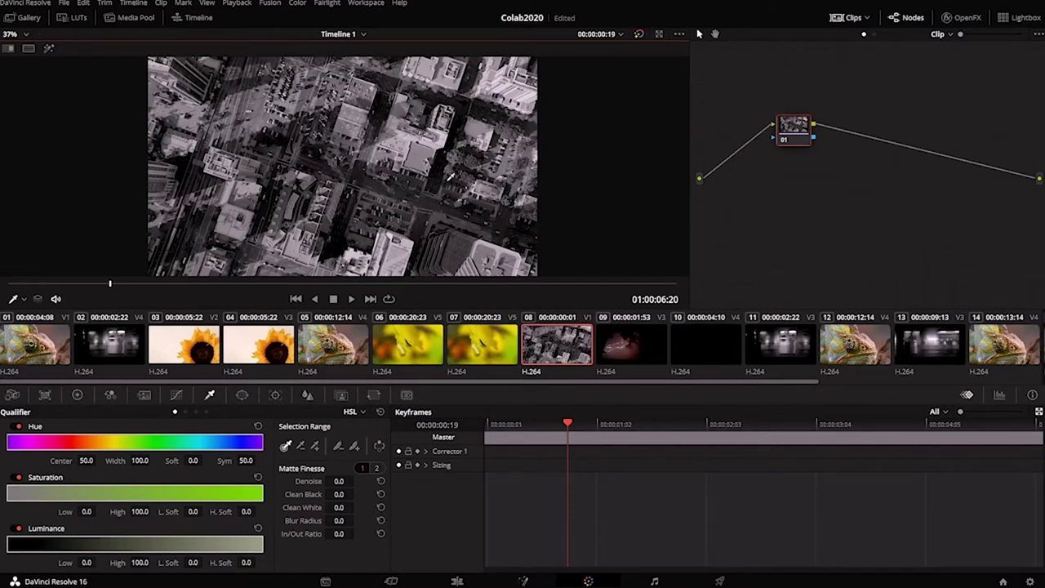
{"action": "left_click", "coordinate": [491, 350]}
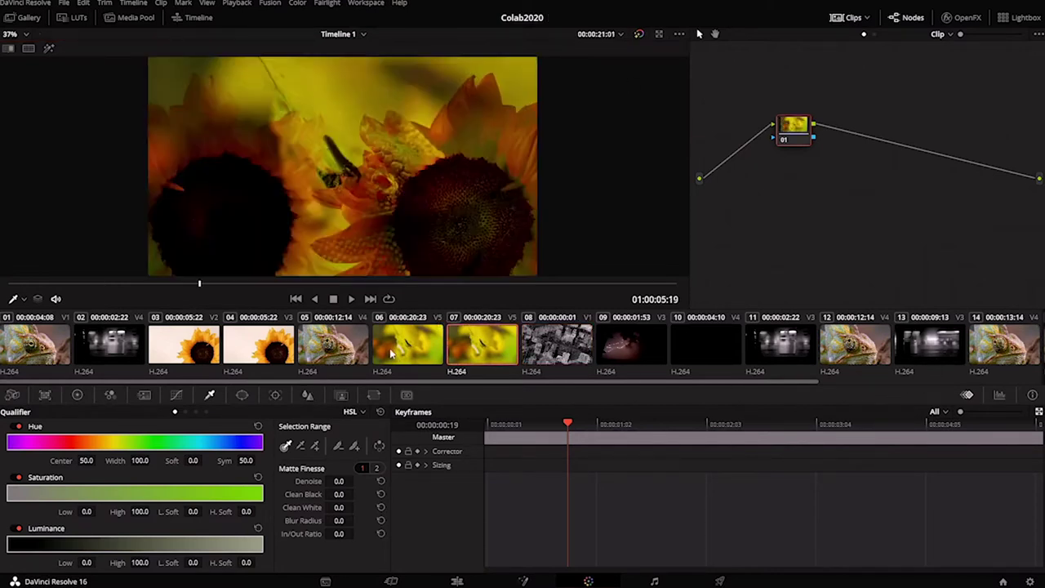
{"action": "left_click", "coordinate": [408, 347]}
{"action": "left_click", "coordinate": [331, 350]}
{"action": "left_click", "coordinate": [245, 351]}
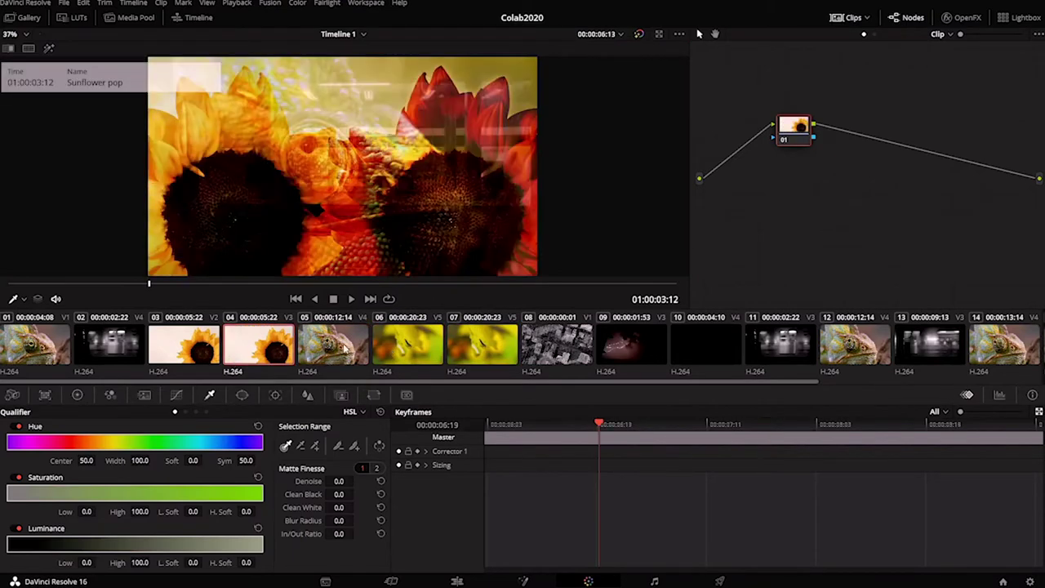
{"action": "left_click", "coordinate": [409, 349]}
{"action": "left_click", "coordinate": [559, 351]}
{"action": "left_click", "coordinate": [611, 368]}
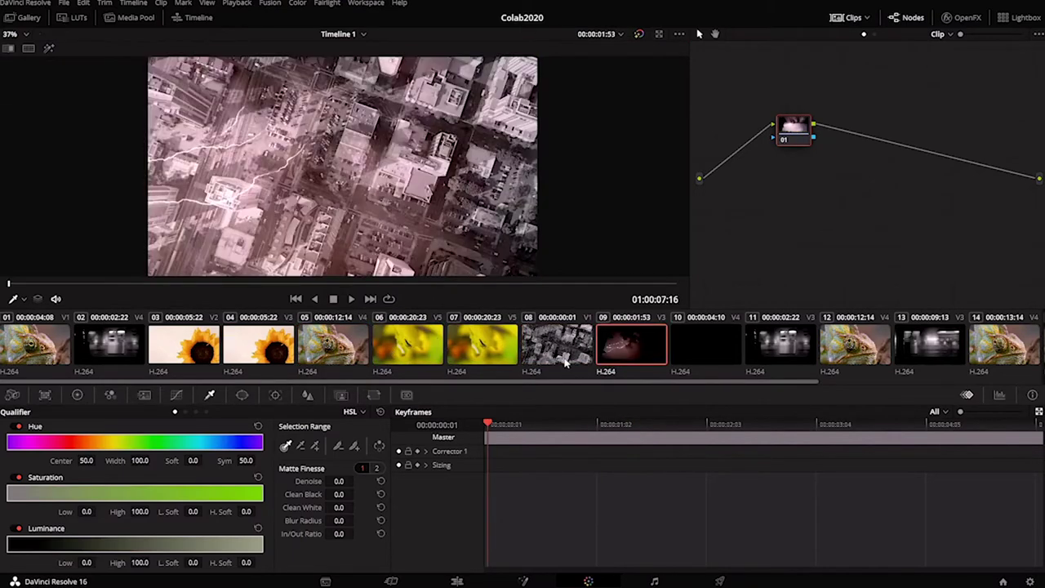
{"action": "key", "text": "Up"}
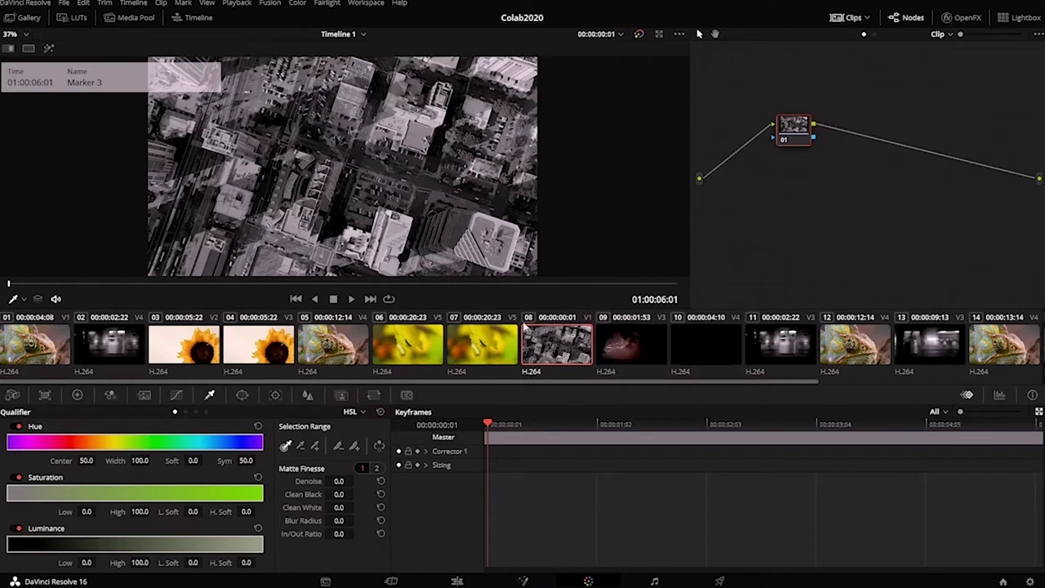
Raise aerial city clip 08's contrast to 1.536 in the primary color wheels
{"action": "left_click", "coordinate": [78, 396]}
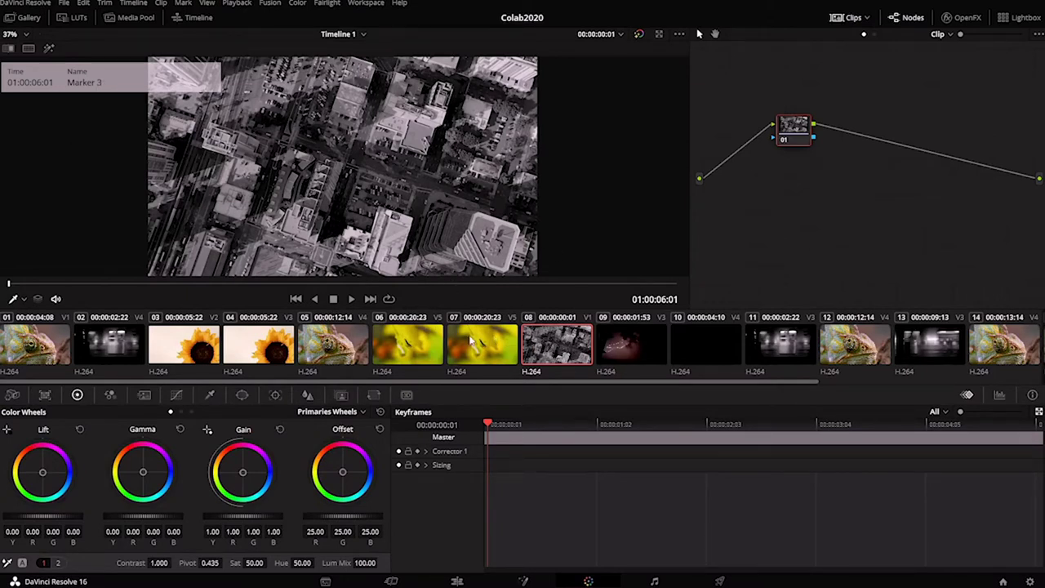
{"action": "left_click", "coordinate": [472, 342]}
{"action": "key", "text": "Down"}
{"action": "left_click_drag", "start_coordinate": [159, 562], "coordinate": [166, 563]}
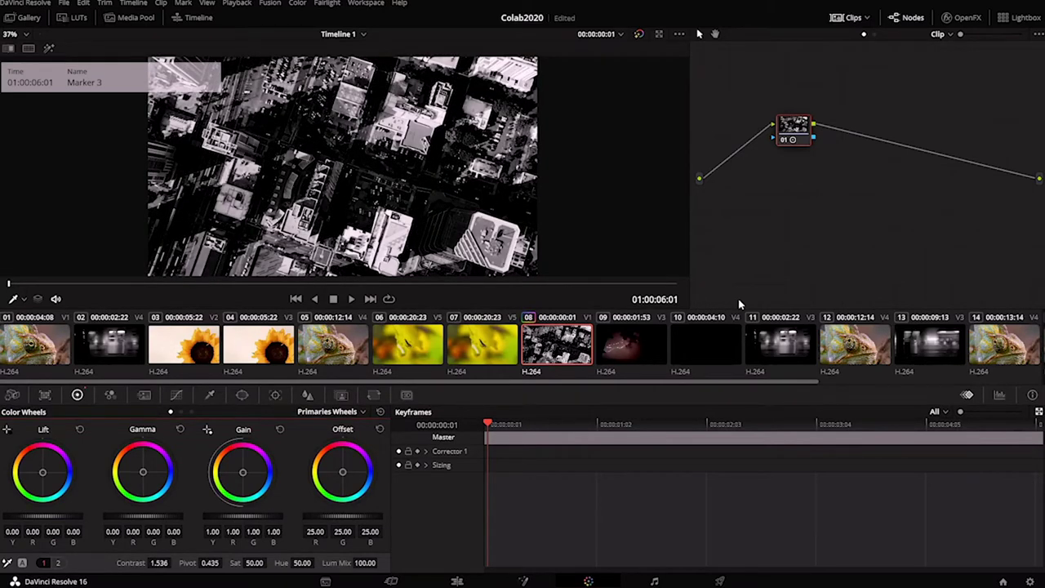
{"action": "left_click", "coordinate": [849, 344]}
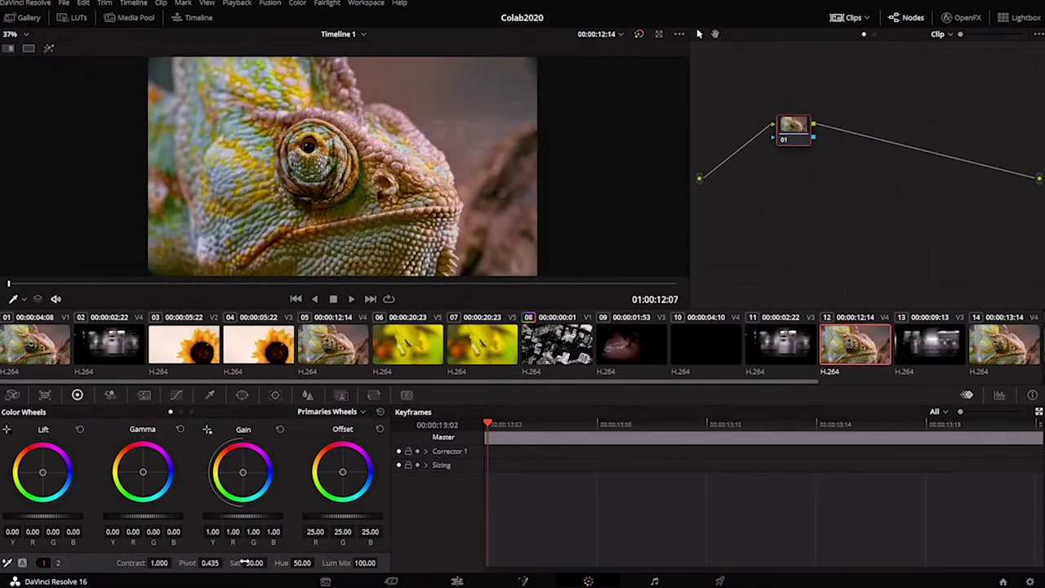
Shift chameleon clip 12's hue toward pink and clip 14's hue toward teal
{"action": "mouse_move", "coordinate": [302, 565]}
{"action": "left_mouse_down"}
{"action": "mouse_move", "coordinate": [318, 563]}
{"action": "mouse_move", "coordinate": [287, 563]}
{"action": "mouse_move", "coordinate": [306, 563]}
{"action": "left_mouse_up"}
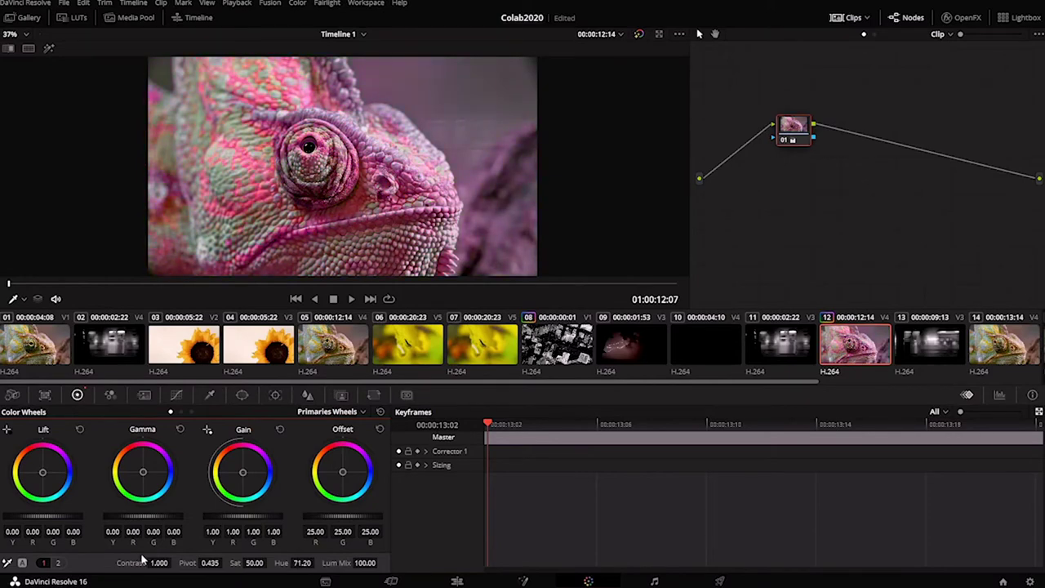
{"action": "left_click", "coordinate": [993, 342]}
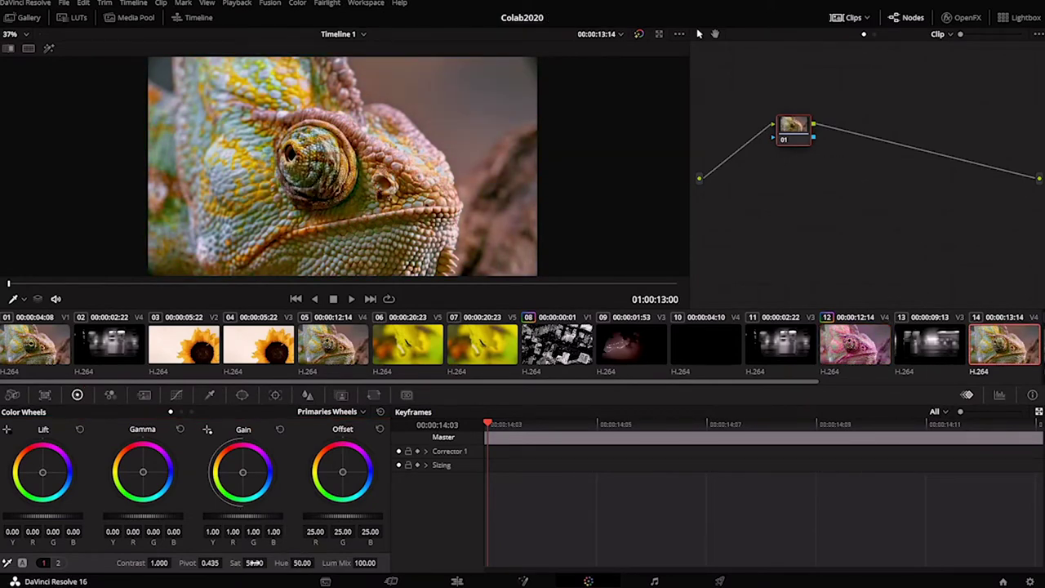
{"action": "left_click_drag", "start_coordinate": [302, 562], "coordinate": [317, 562]}
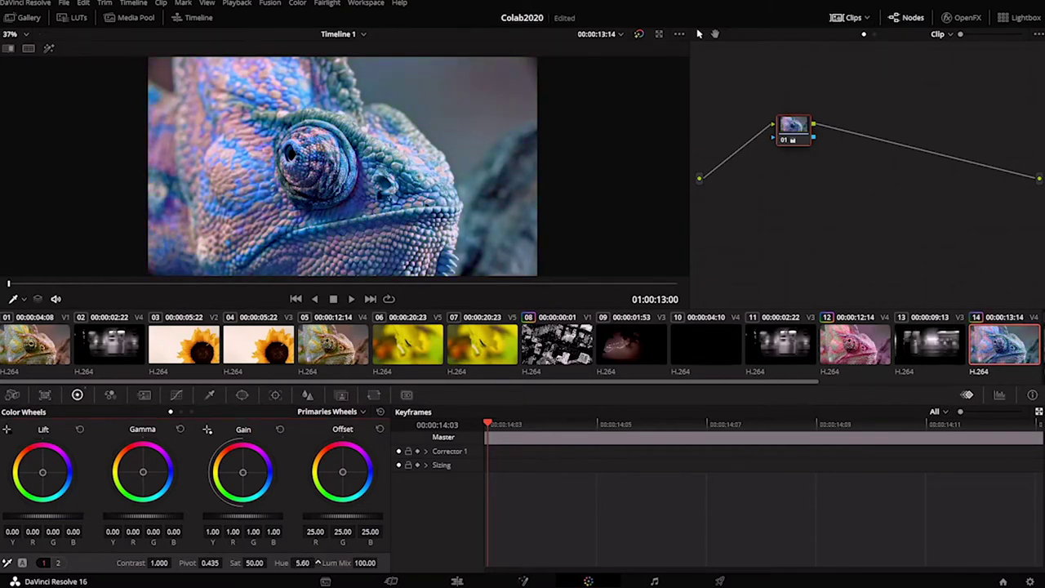
{"action": "left_click_drag", "start_coordinate": [303, 562], "coordinate": [313, 563]}
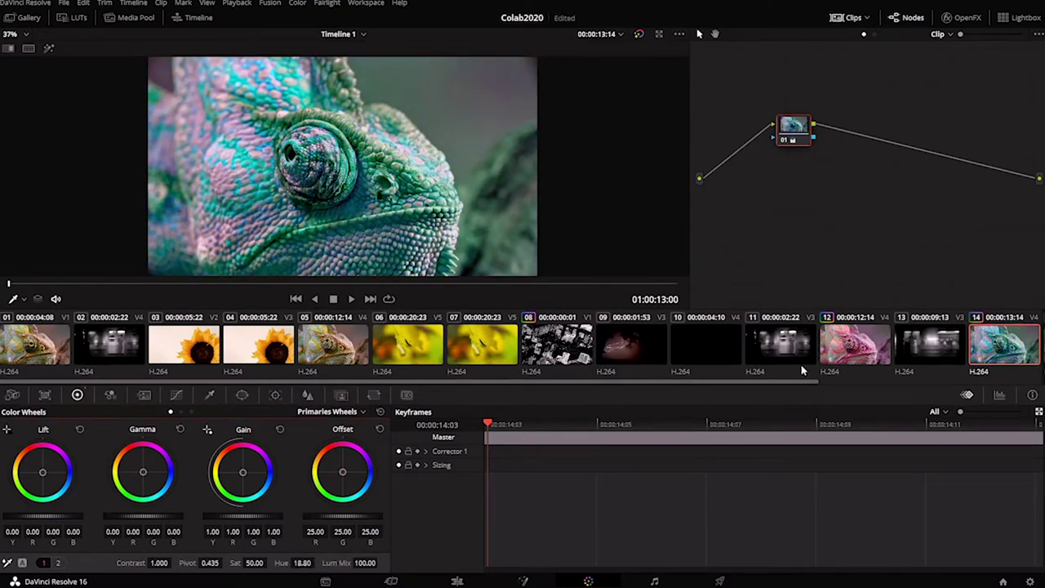
Push sunflower clip 04's hue to maximum pink and set clip 05's saturation to 0
{"action": "left_click", "coordinate": [258, 335]}
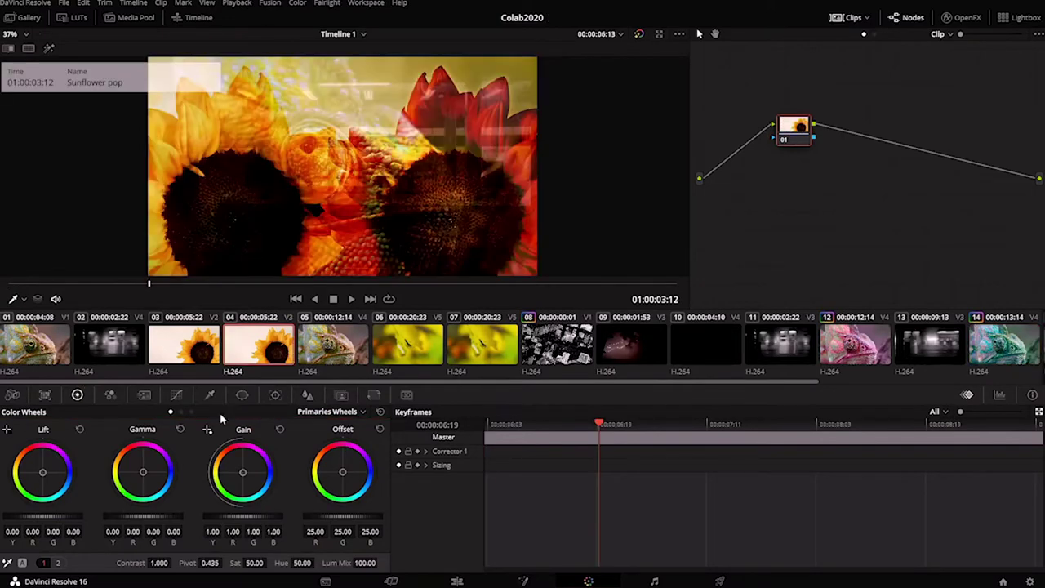
{"action": "mouse_move", "coordinate": [318, 562]}
{"action": "left_mouse_down"}
{"action": "mouse_move", "coordinate": [351, 563]}
{"action": "mouse_move", "coordinate": [333, 563]}
{"action": "left_mouse_up"}
{"action": "key", "text": "Down"}
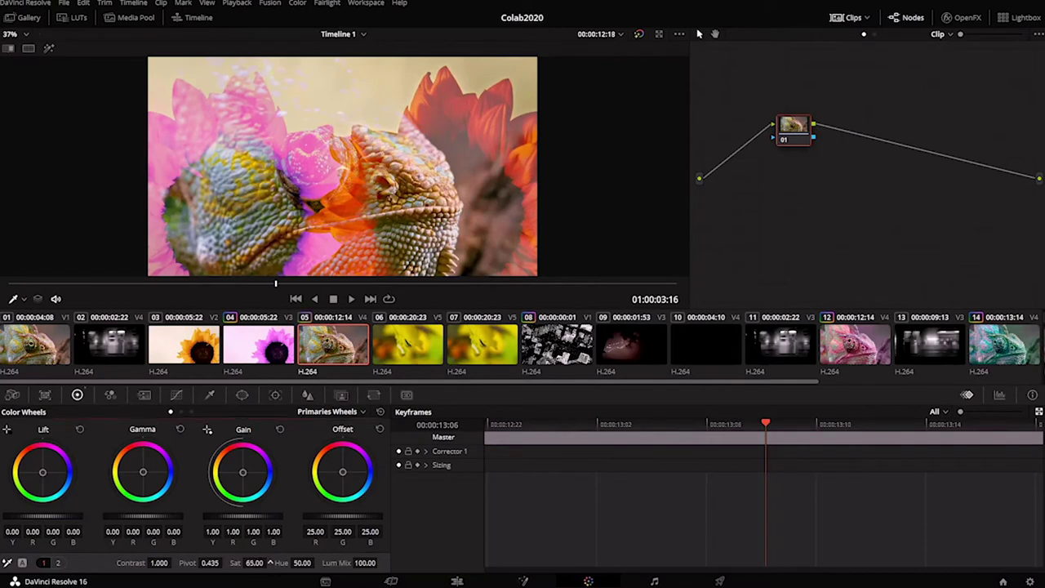
{"action": "left_click_drag", "start_coordinate": [270, 563], "coordinate": [294, 563]}
Play back the graded clips from the worms onward, then set chameleon clip 18's hue to 100
{"action": "left_click_drag", "start_coordinate": [279, 283], "coordinate": [343, 283]}
{"action": "left_click", "coordinate": [351, 299]}
{"action": "left_click", "coordinate": [352, 299]}
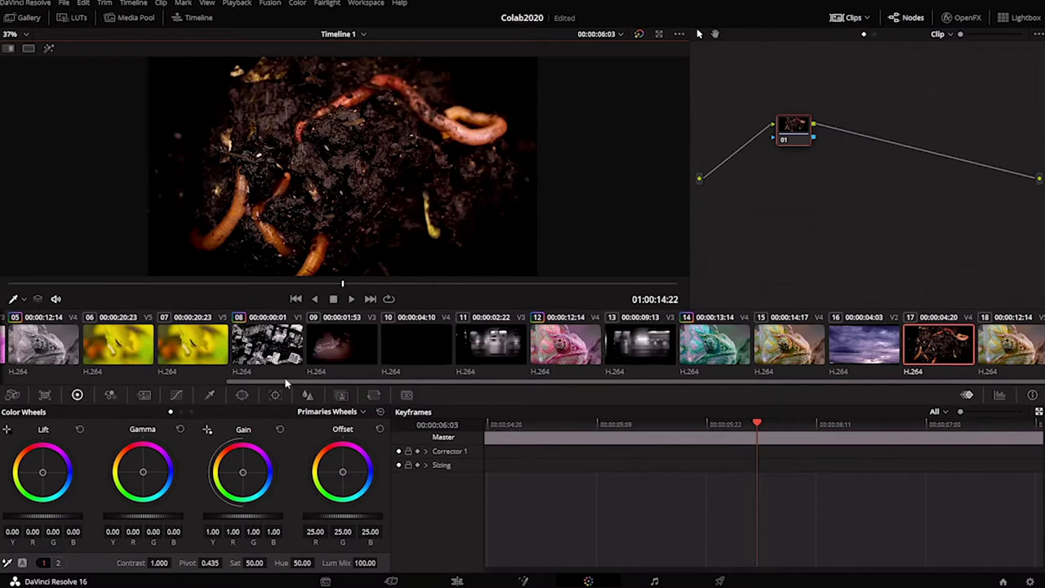
{"action": "left_click_drag", "start_coordinate": [222, 380], "coordinate": [56, 356]}
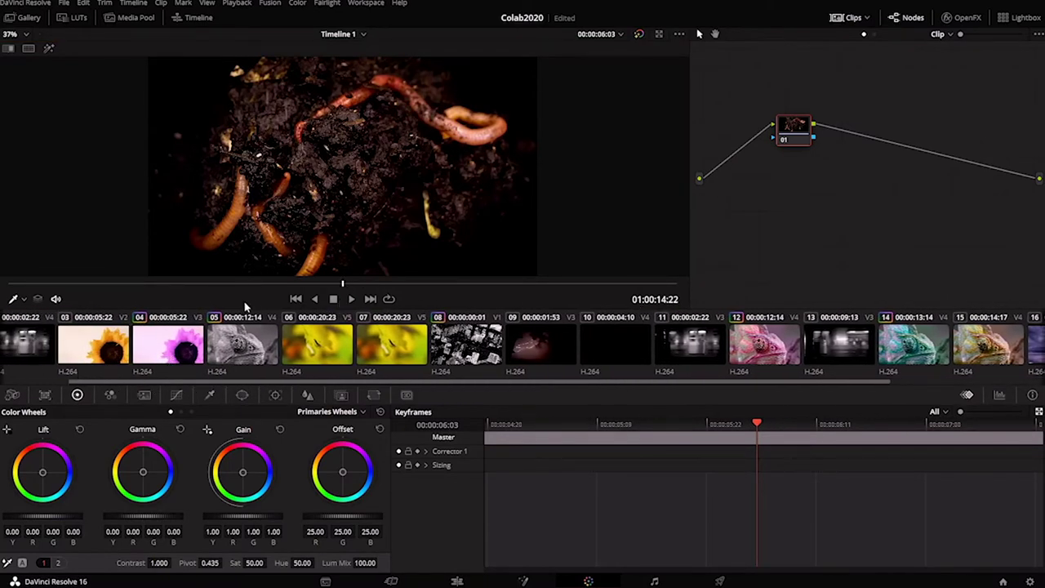
{"action": "left_click", "coordinate": [351, 299]}
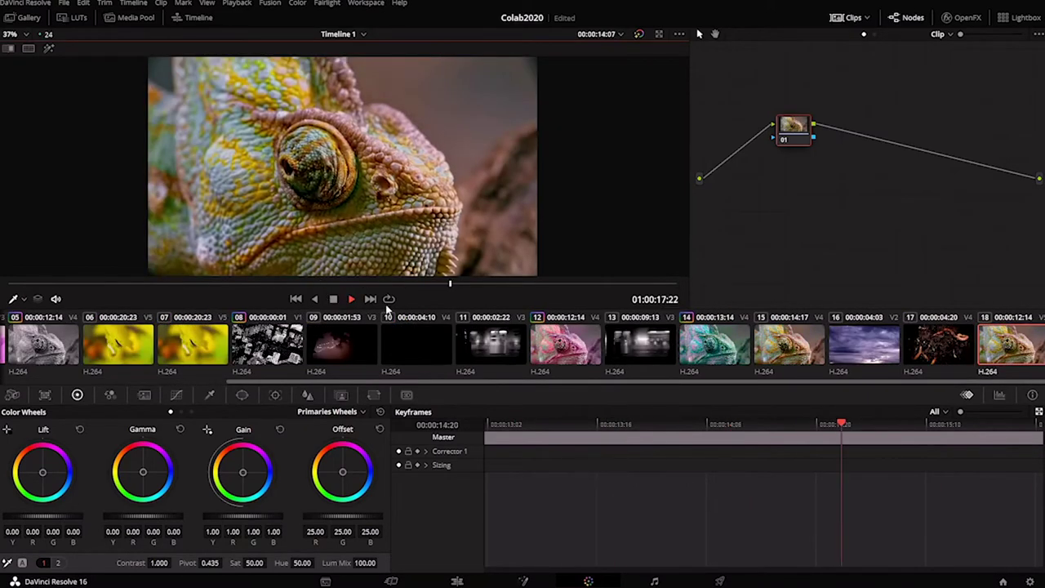
{"action": "left_click", "coordinate": [333, 299]}
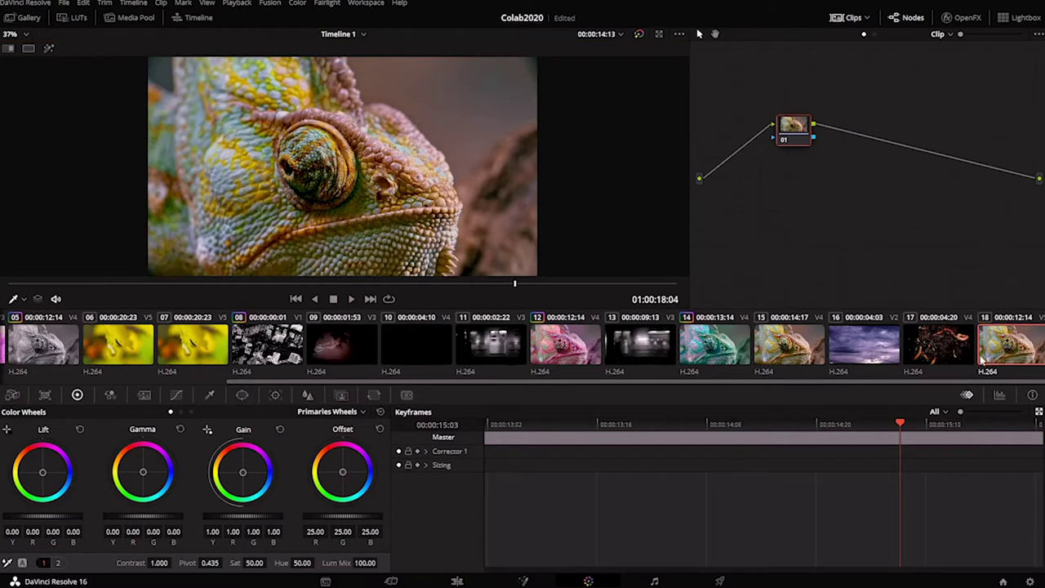
{"action": "left_click_drag", "start_coordinate": [301, 563], "coordinate": [359, 563]}
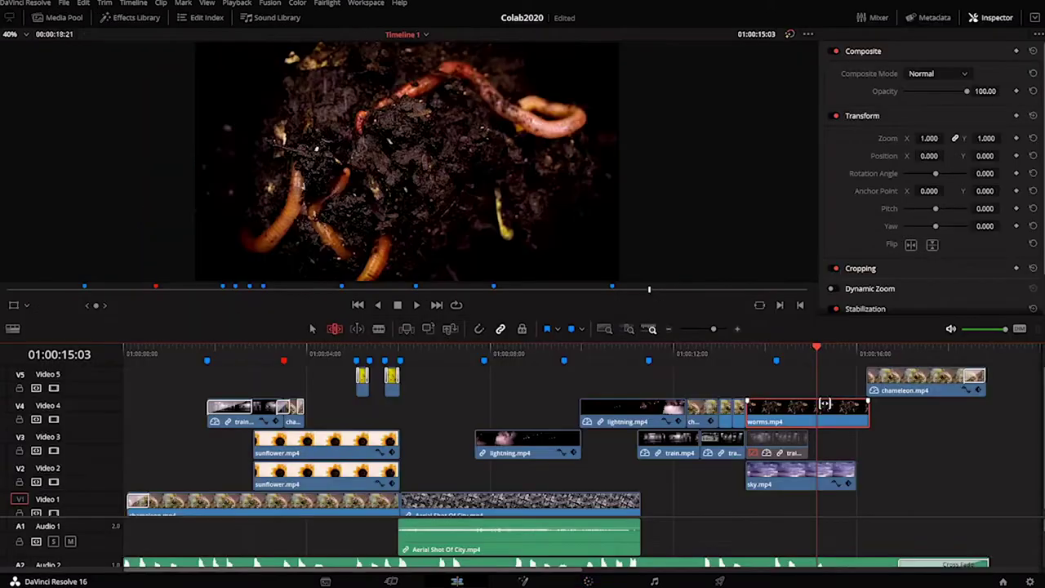
Set worms clip 17's hue to 79.20 on the Color page
{"action": "left_click", "coordinate": [590, 581]}
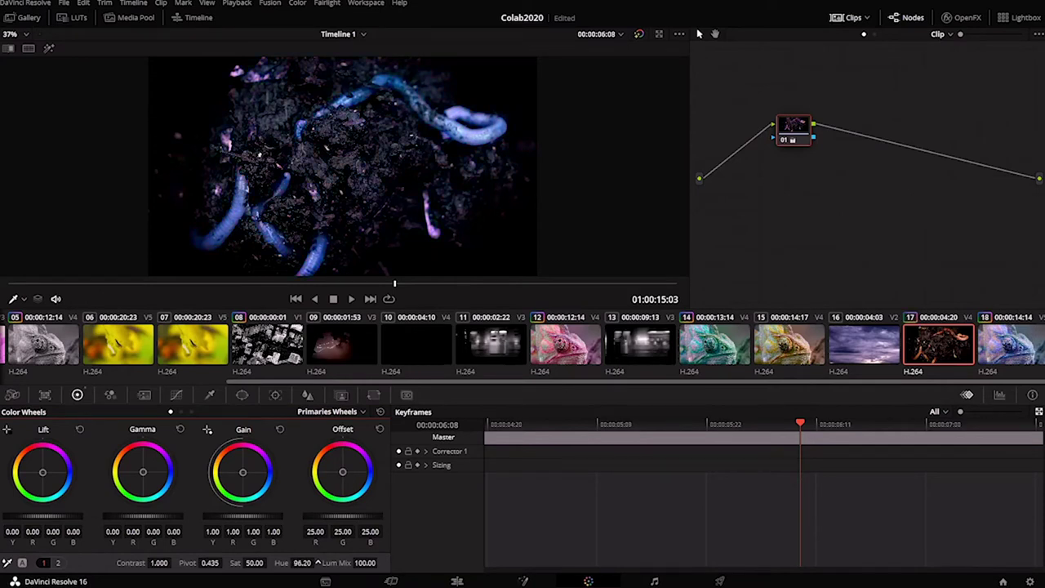
{"action": "mouse_move", "coordinate": [303, 563]}
{"action": "left_mouse_down"}
{"action": "mouse_move", "coordinate": [334, 563]}
{"action": "mouse_move", "coordinate": [308, 563]}
{"action": "mouse_move", "coordinate": [319, 563]}
{"action": "left_mouse_up"}
Scrub the Edit page timeline to review the chameleon section, then go to Deliver
{"action": "left_click", "coordinate": [457, 582]}
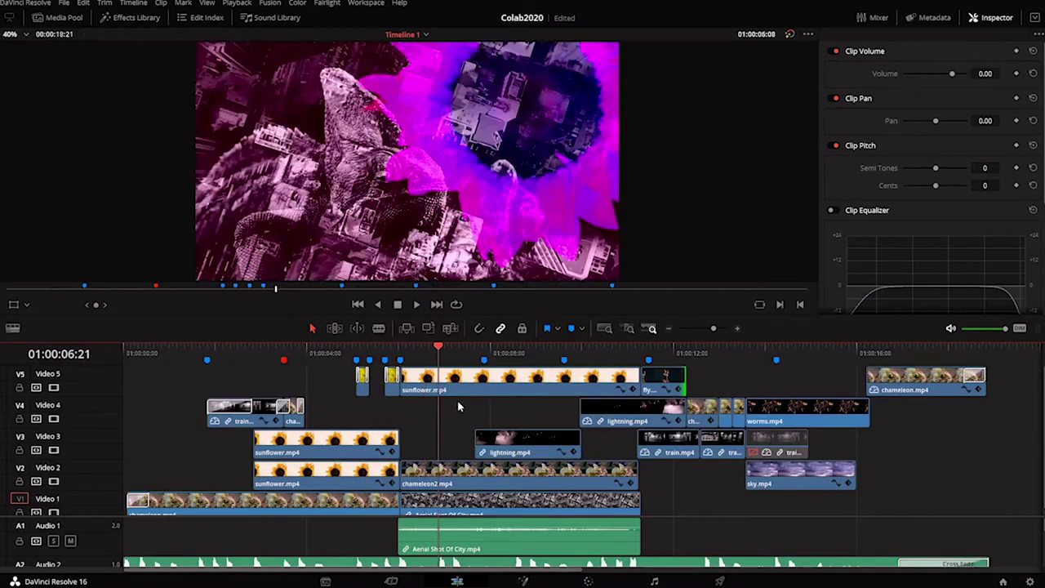
{"action": "mouse_move", "coordinate": [716, 439]}
{"action": "left_mouse_down"}
{"action": "mouse_move", "coordinate": [674, 433]}
{"action": "mouse_move", "coordinate": [725, 428]}
{"action": "mouse_move", "coordinate": [679, 421]}
{"action": "mouse_move", "coordinate": [794, 416]}
{"action": "mouse_move", "coordinate": [218, 417]}
{"action": "mouse_move", "coordinate": [250, 425]}
{"action": "mouse_move", "coordinate": [569, 413]}
{"action": "mouse_move", "coordinate": [139, 407]}
{"action": "mouse_move", "coordinate": [555, 412]}
{"action": "mouse_move", "coordinate": [953, 390]}
{"action": "mouse_move", "coordinate": [483, 424]}
{"action": "mouse_move", "coordinate": [170, 470]}
{"action": "mouse_move", "coordinate": [163, 484]}
{"action": "mouse_move", "coordinate": [467, 420]}
{"action": "mouse_move", "coordinate": [527, 384]}
{"action": "mouse_move", "coordinate": [729, 390]}
{"action": "mouse_move", "coordinate": [605, 408]}
{"action": "mouse_move", "coordinate": [163, 429]}
{"action": "mouse_move", "coordinate": [363, 437]}
{"action": "mouse_move", "coordinate": [339, 441]}
{"action": "mouse_move", "coordinate": [357, 443]}
{"action": "mouse_move", "coordinate": [798, 433]}
{"action": "mouse_move", "coordinate": [179, 441]}
{"action": "mouse_move", "coordinate": [596, 383]}
{"action": "mouse_move", "coordinate": [812, 363]}
{"action": "mouse_move", "coordinate": [980, 364]}
{"action": "mouse_move", "coordinate": [163, 408]}
{"action": "mouse_move", "coordinate": [198, 412]}
{"action": "mouse_move", "coordinate": [69, 406]}
{"action": "mouse_move", "coordinate": [862, 396]}
{"action": "left_mouse_up"}
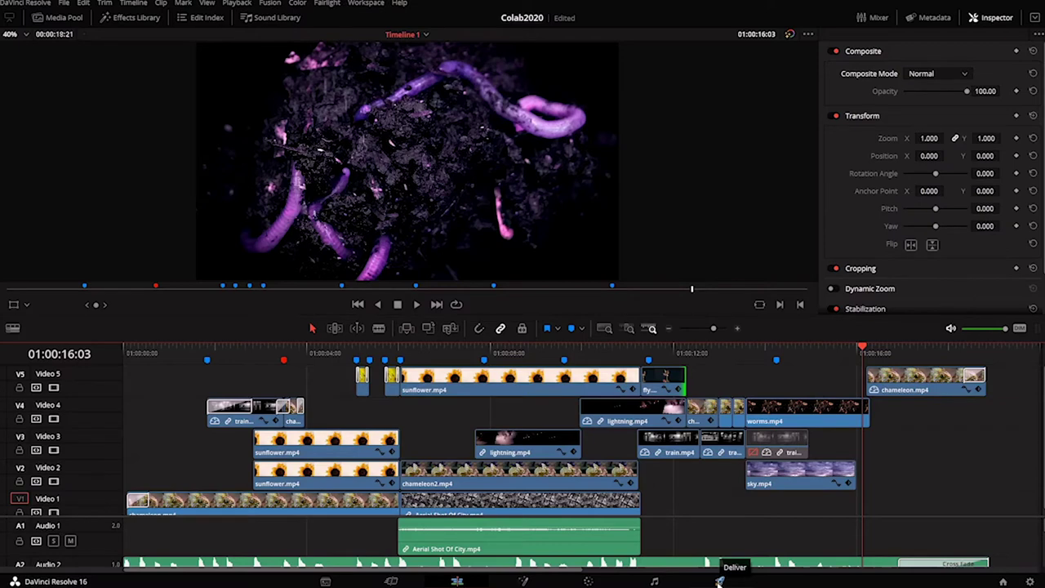
{"action": "left_click", "coordinate": [719, 581]}
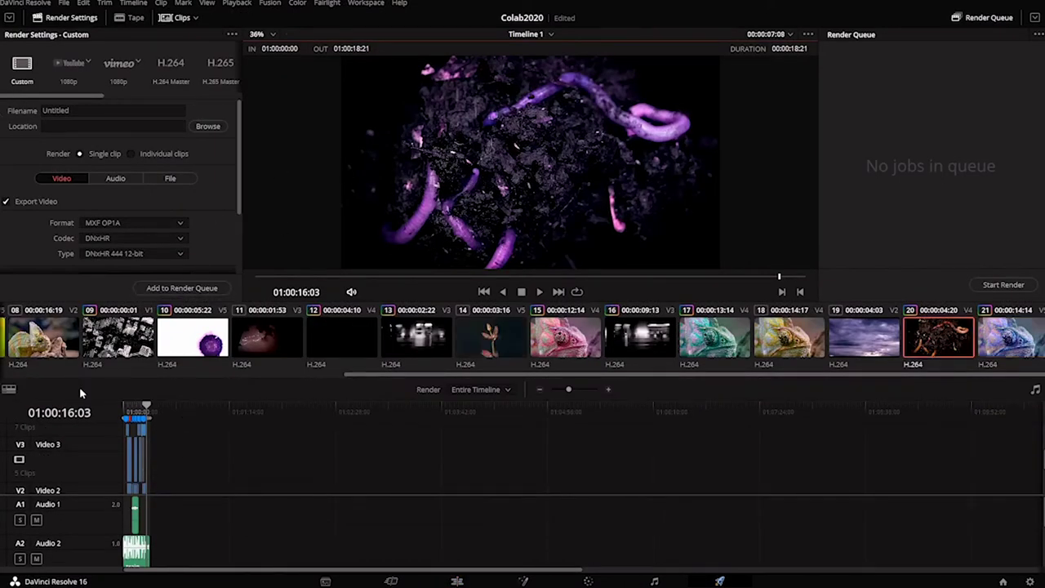
Apply the YouTube 1080p render preset: 1920 x 1080, 24 fps, QuickTime H.264
{"action": "mouse_move", "coordinate": [143, 413]}
{"action": "left_mouse_down"}
{"action": "mouse_move", "coordinate": [126, 417]}
{"action": "mouse_move", "coordinate": [152, 417]}
{"action": "mouse_move", "coordinate": [120, 424]}
{"action": "mouse_move", "coordinate": [132, 420]}
{"action": "left_mouse_up"}
{"action": "left_click", "coordinate": [72, 66]}
{"action": "left_click_drag", "start_coordinate": [30, 97], "coordinate": [77, 98]}
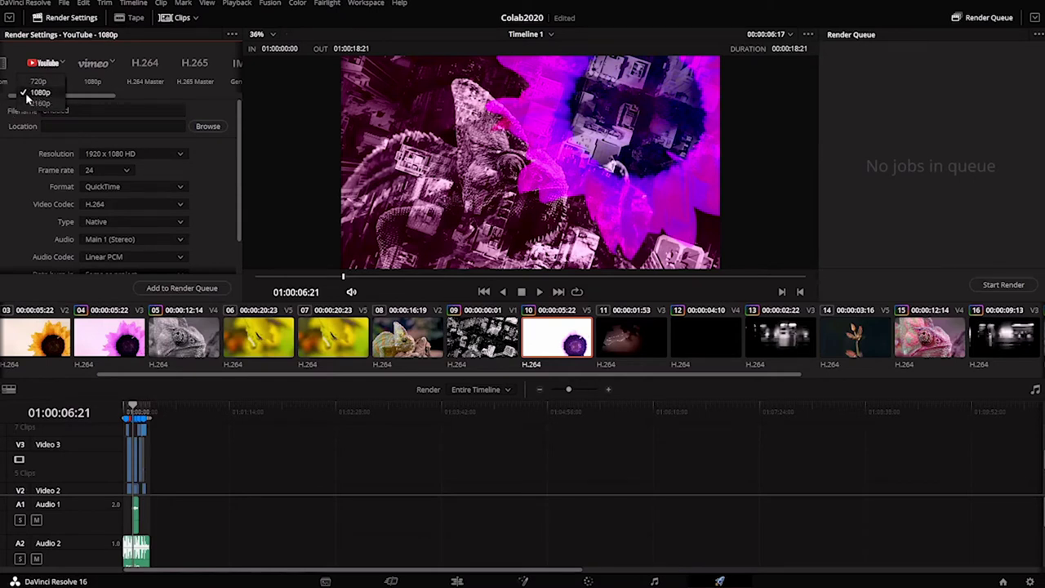
{"action": "left_click", "coordinate": [75, 99]}
{"action": "left_click_drag", "start_coordinate": [72, 98], "coordinate": [49, 100]}
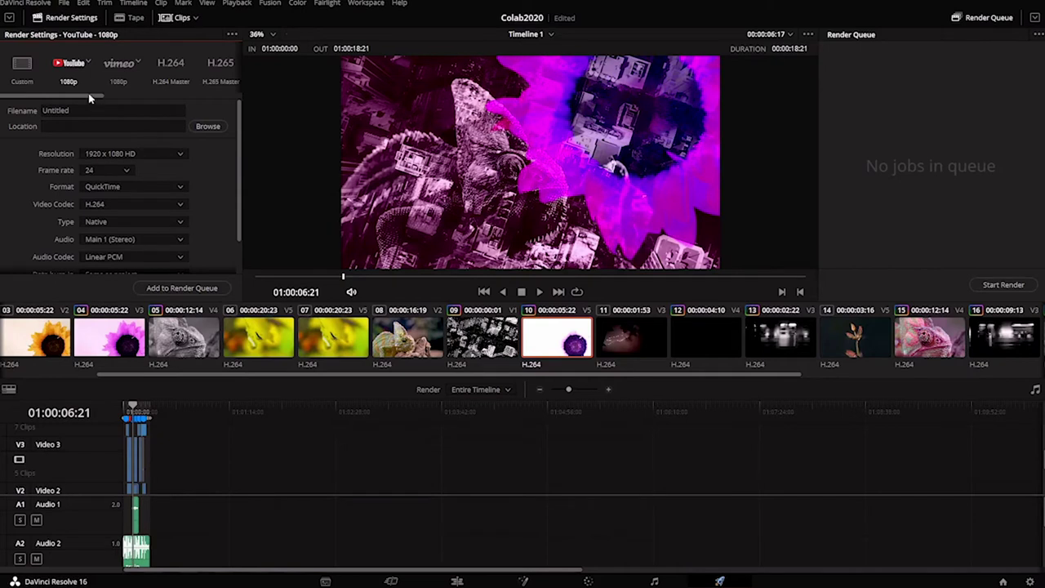
{"action": "left_click_drag", "start_coordinate": [90, 98], "coordinate": [219, 82]}
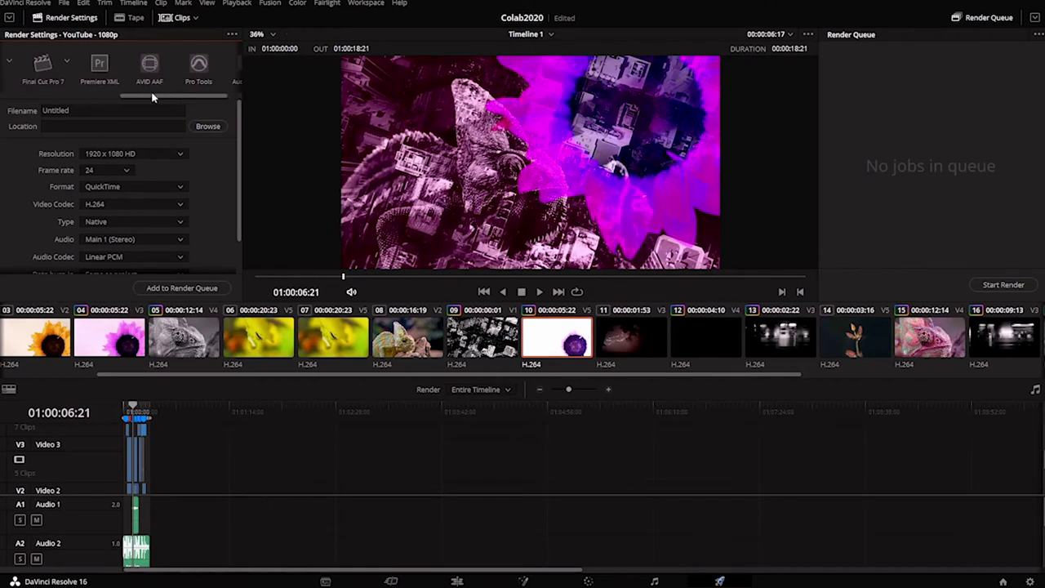
{"action": "left_click_drag", "start_coordinate": [152, 97], "coordinate": [127, 97]}
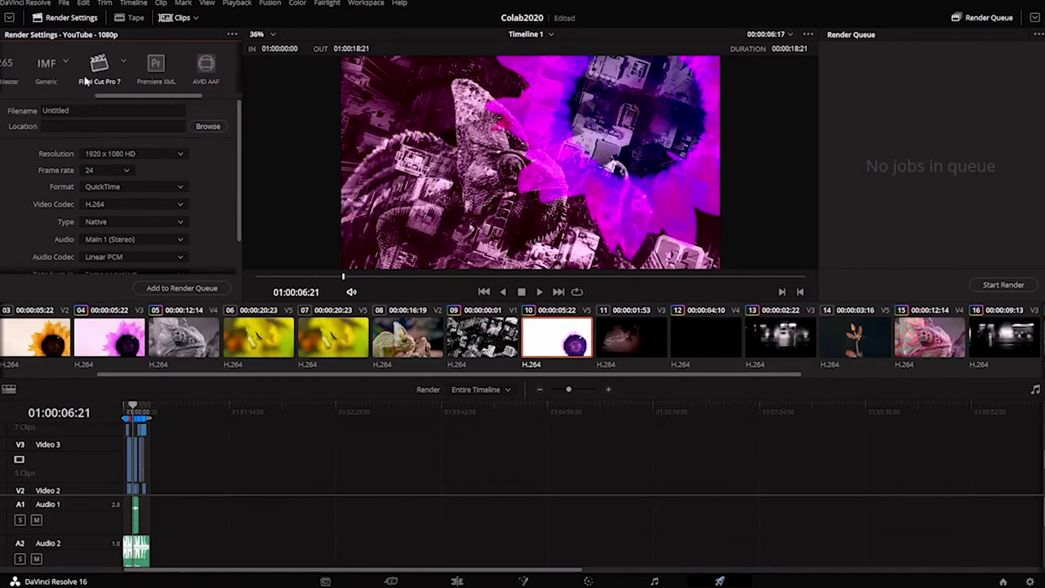
{"action": "scroll", "coordinate": [82, 82], "scroll_direction": "left", "scroll_amount": 5}
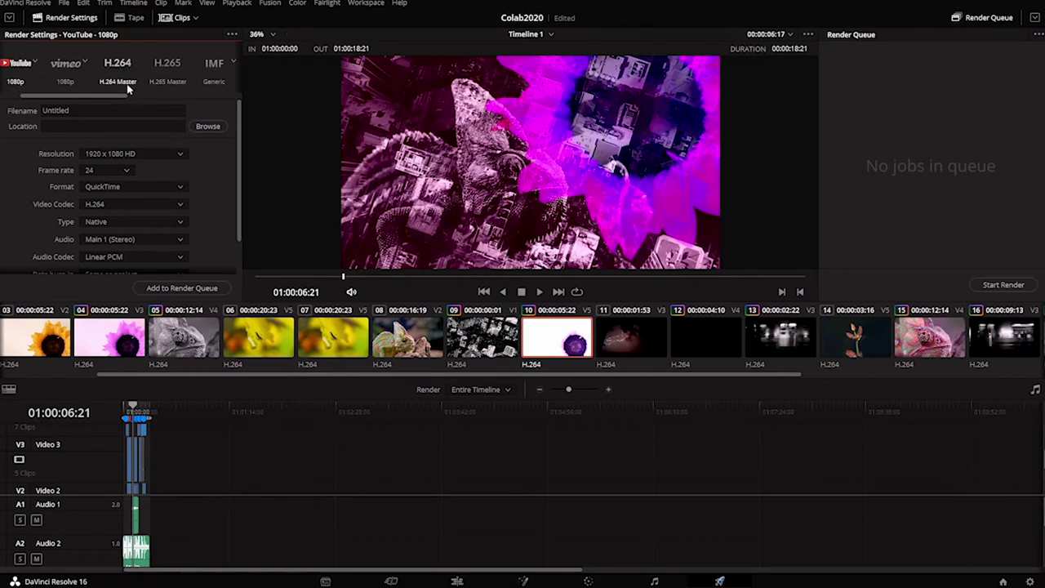
{"action": "scroll", "coordinate": [106, 98], "scroll_direction": "left", "scroll_amount": 3}
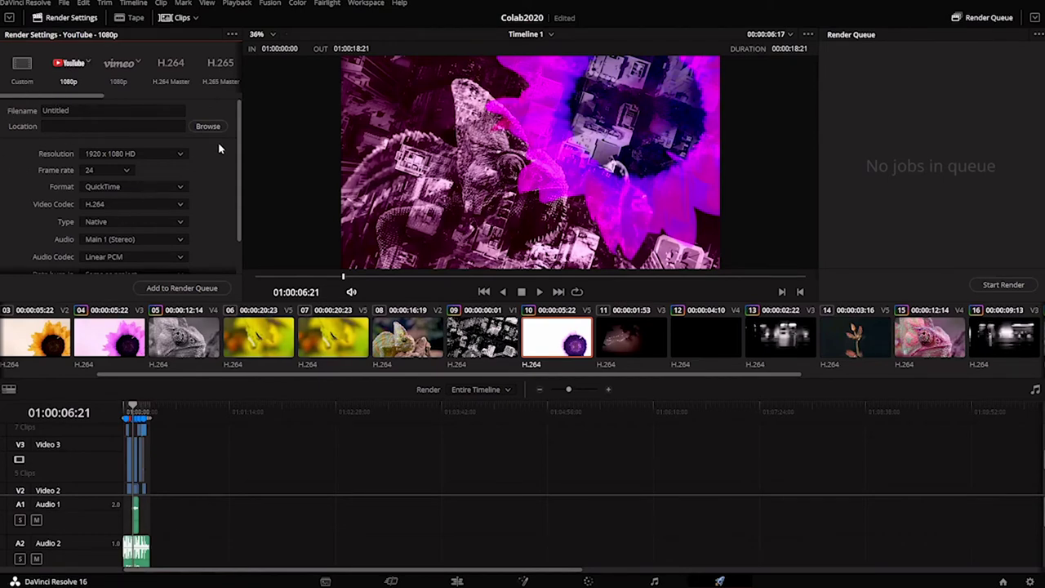
{"action": "scroll", "coordinate": [232, 189], "scroll_direction": "down", "scroll_amount": 2}
{"action": "scroll", "coordinate": [227, 179], "scroll_direction": "up", "scroll_amount": 2}
Name the render output 'Chameleon Dreams'
{"action": "left_click", "coordinate": [56, 110]}
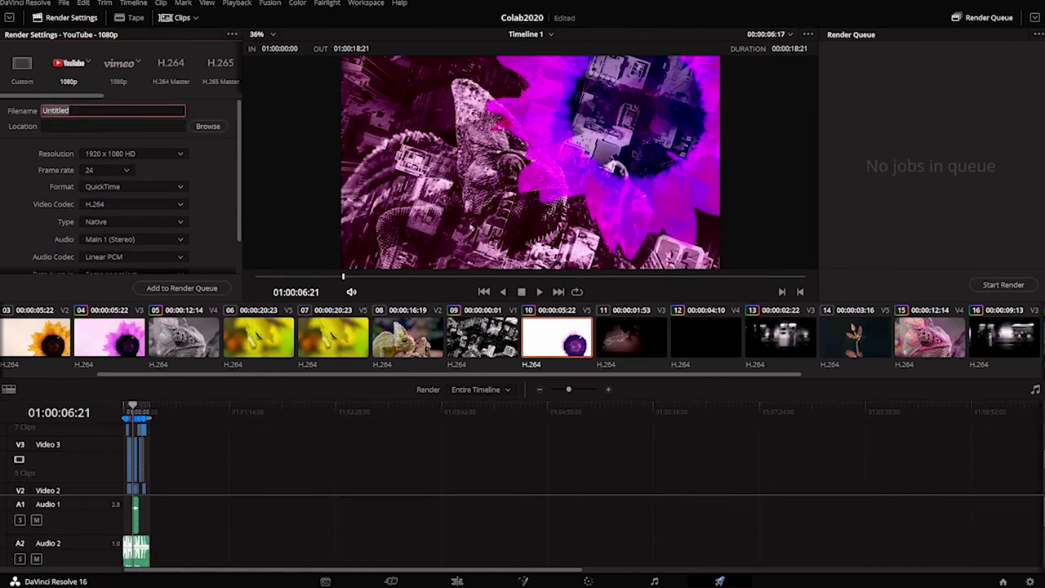
{"action": "type", "text": "Ch"}
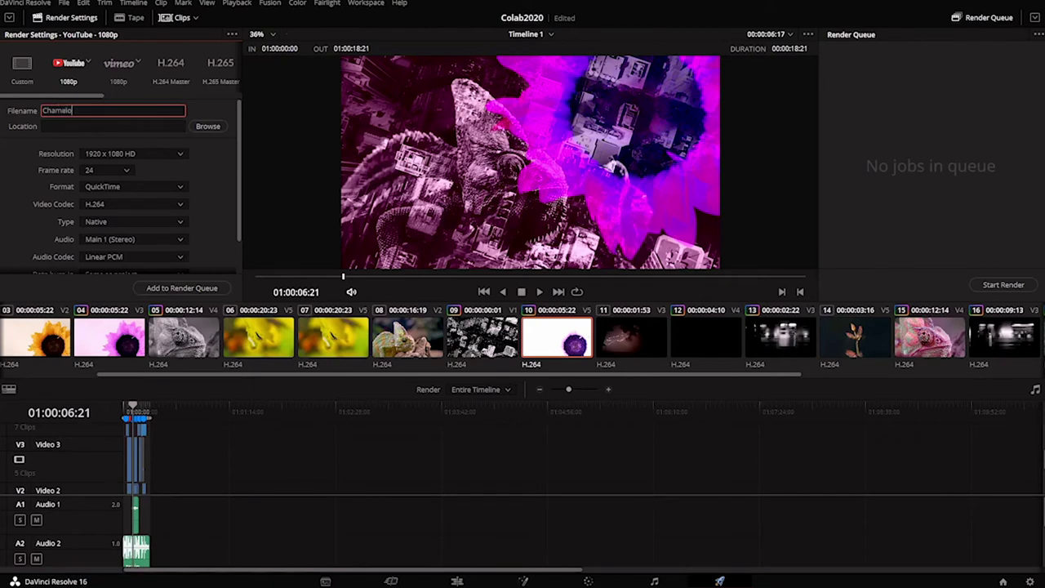
{"action": "type", "text": "ameleon Dreams"}
{"action": "key", "text": "Return"}
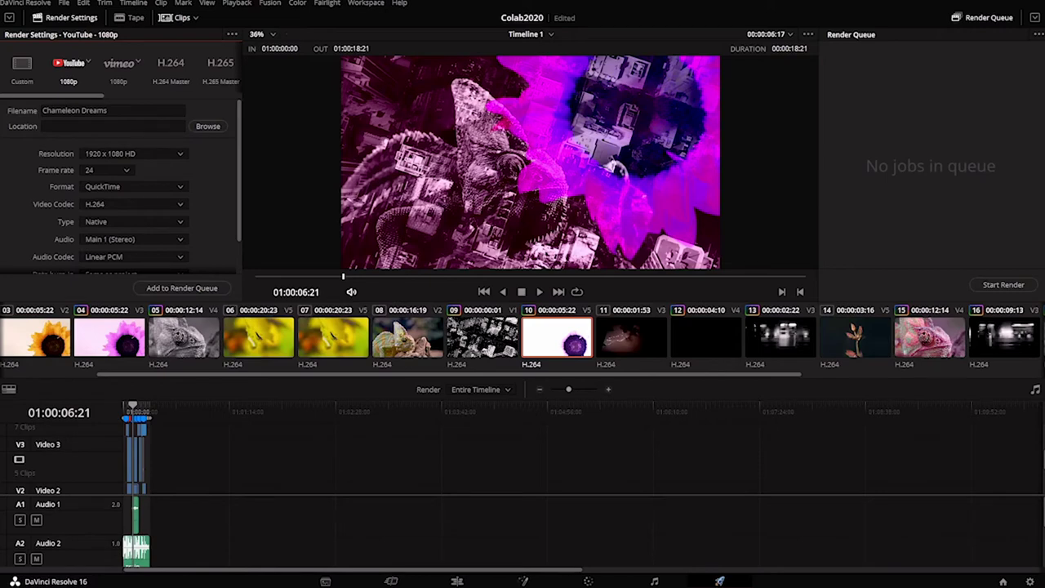
Set the render destination to the E:\Dropbox folder
{"action": "left_click", "coordinate": [208, 126]}
{"action": "scroll", "coordinate": [36, 63], "scroll_direction": "down", "scroll_amount": 3}
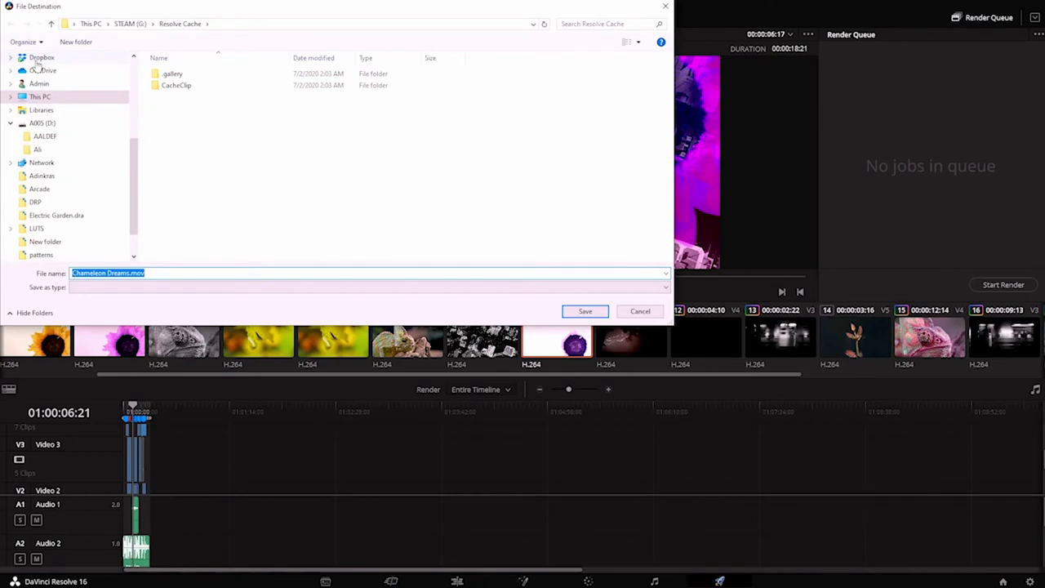
{"action": "left_click", "coordinate": [37, 59]}
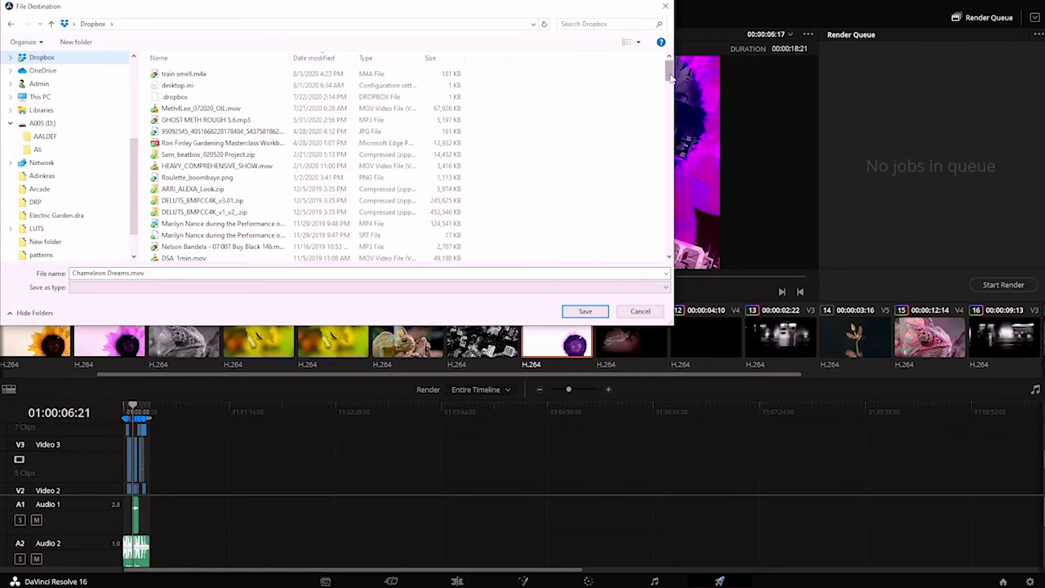
{"action": "left_click_drag", "start_coordinate": [668, 71], "coordinate": [586, 311]}
{"action": "left_click", "coordinate": [585, 312]}
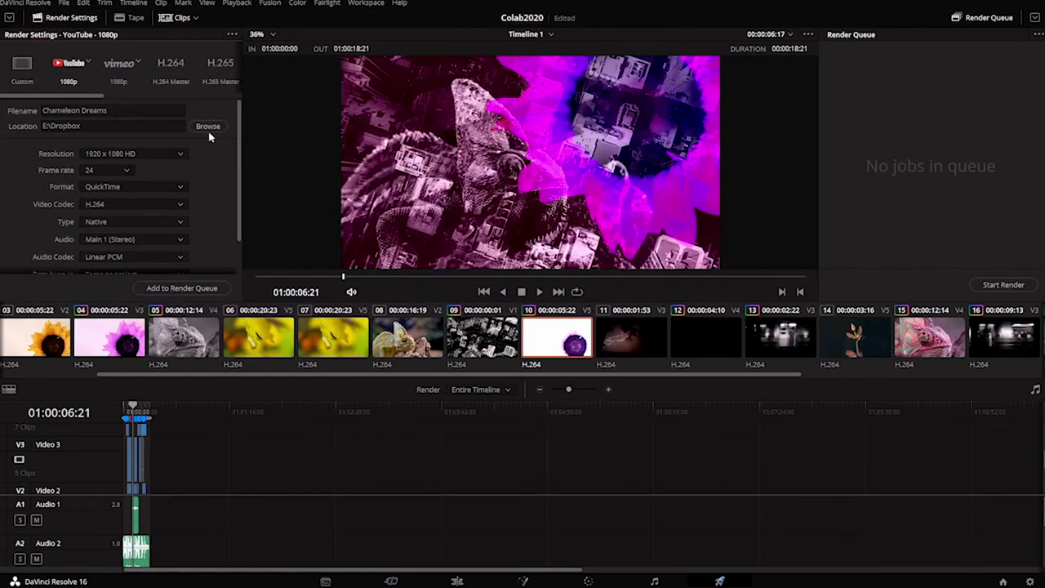
{"action": "scroll", "coordinate": [67, 154], "scroll_direction": "down", "scroll_amount": 1}
{"action": "left_click", "coordinate": [82, 155]}
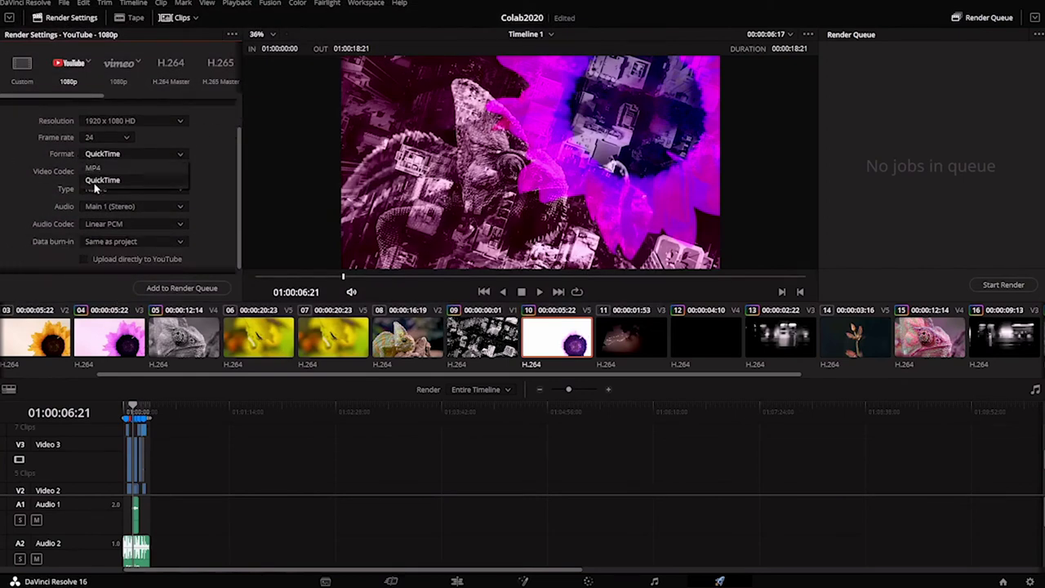
{"action": "left_click", "coordinate": [11, 172]}
{"action": "left_click", "coordinate": [98, 173]}
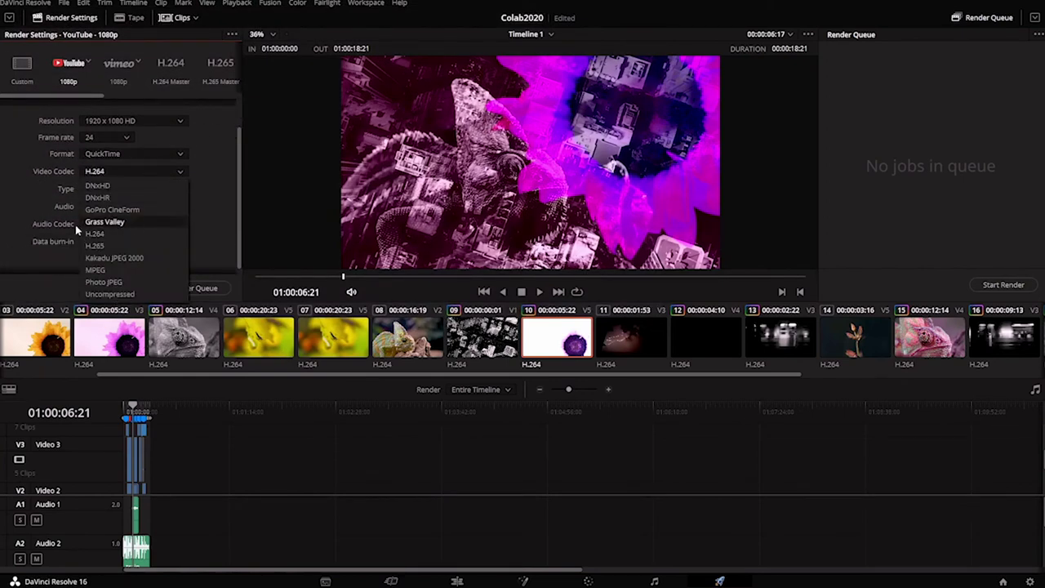
{"action": "left_click", "coordinate": [98, 235]}
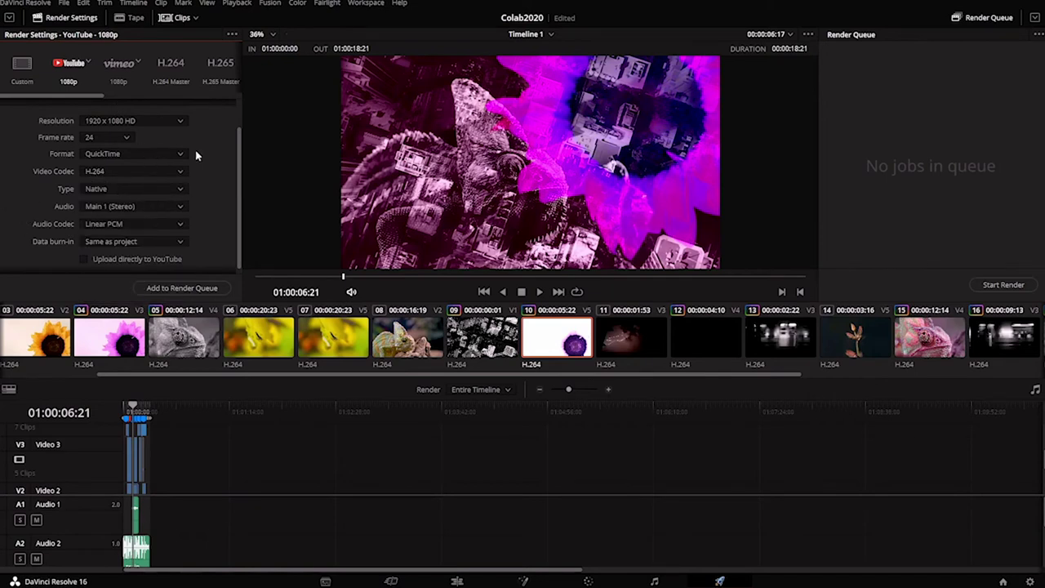
{"action": "scroll", "coordinate": [236, 219], "scroll_direction": "up", "scroll_amount": 2}
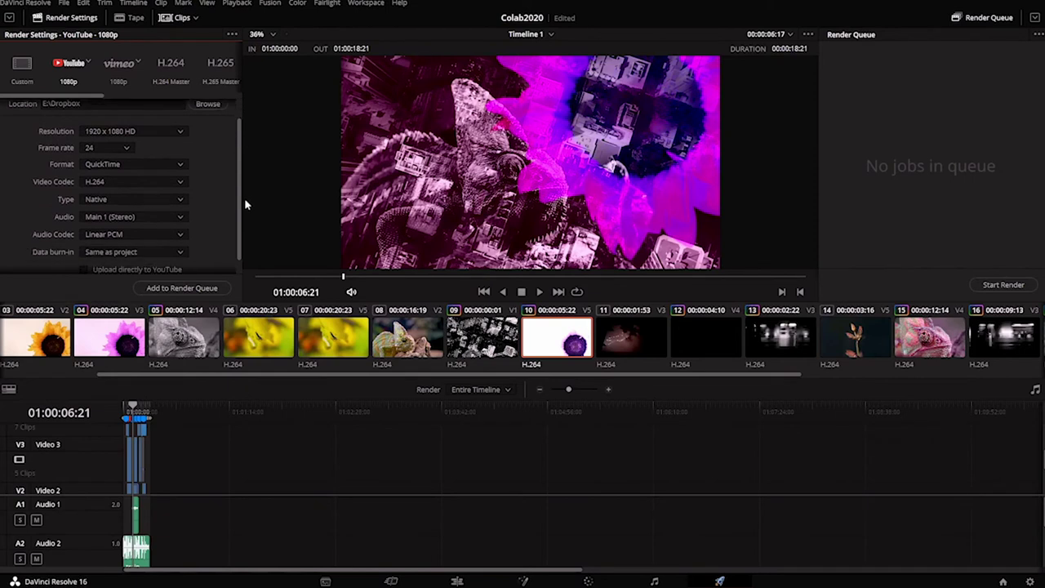
{"action": "scroll", "coordinate": [233, 179], "scroll_direction": "down", "scroll_amount": 2}
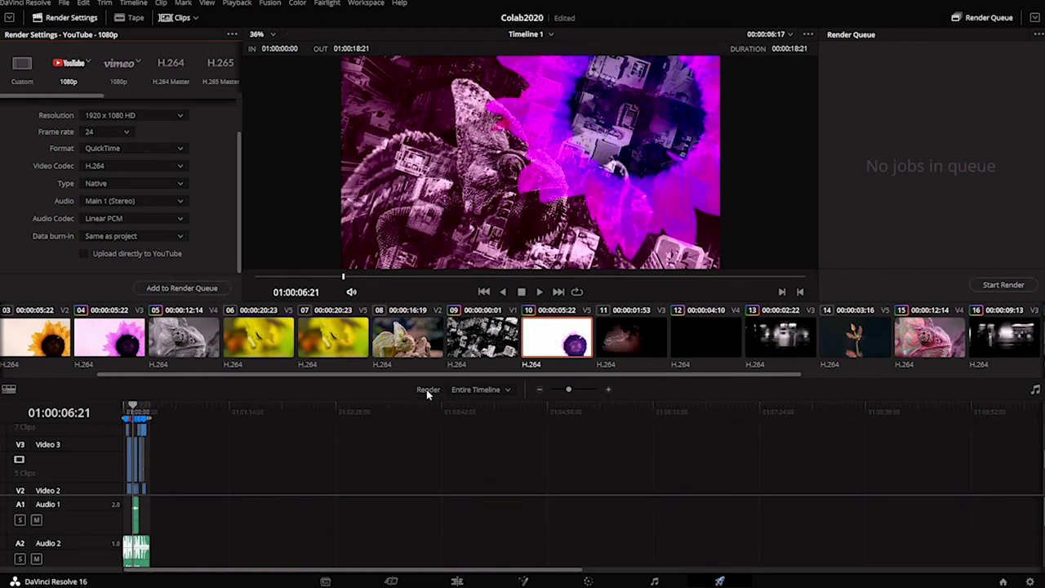
{"action": "left_click", "coordinate": [189, 287]}
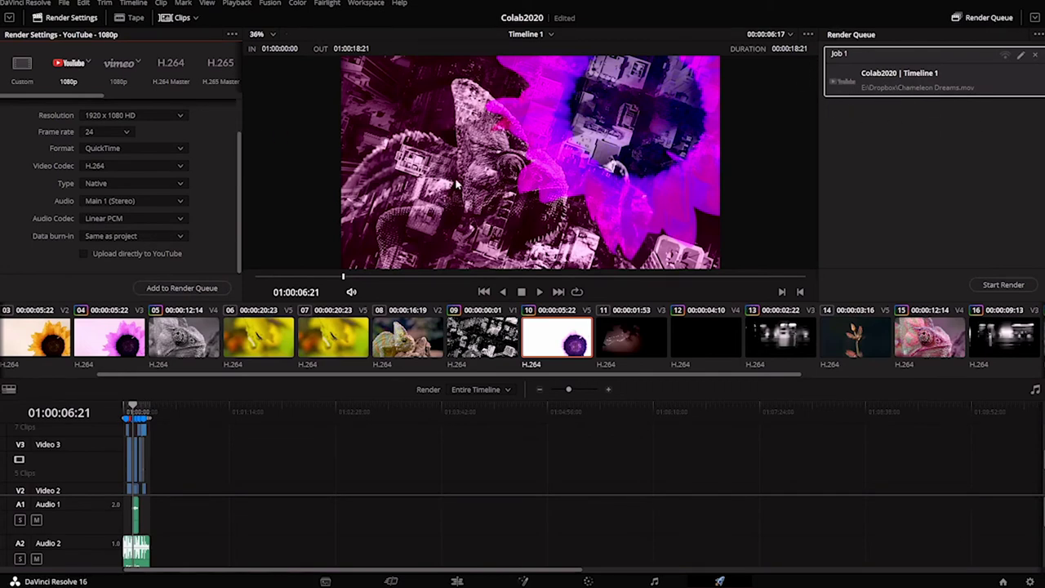
Render Job 1 to Chameleon Dreams.mov and open the finished job's context menu
{"action": "left_click", "coordinate": [1004, 285]}
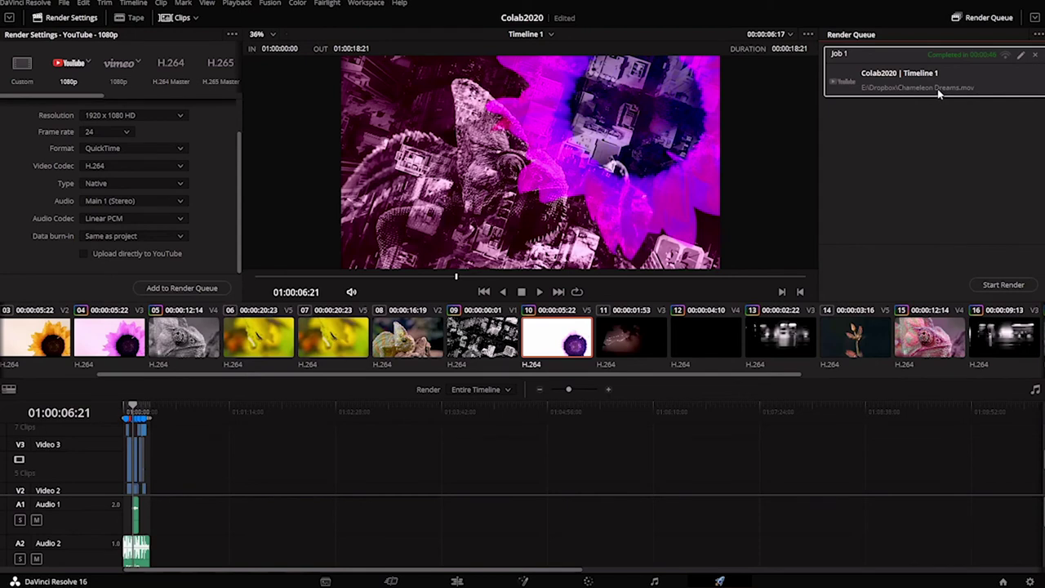
{"action": "right_click", "coordinate": [883, 90]}
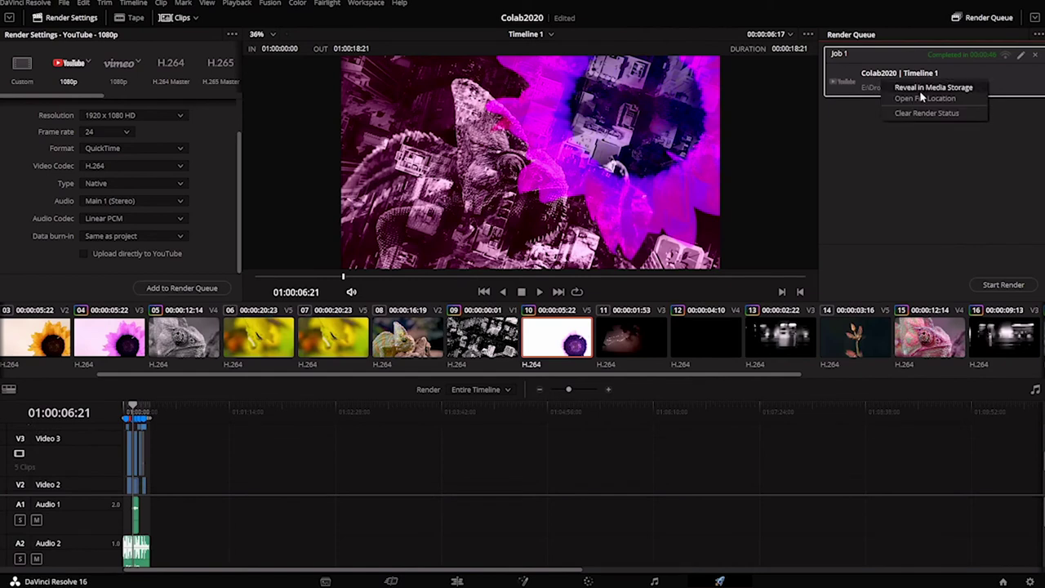
Open the folder containing the rendered Chameleon Dreams.mov from Job 1's menu
{"action": "left_click", "coordinate": [918, 98]}
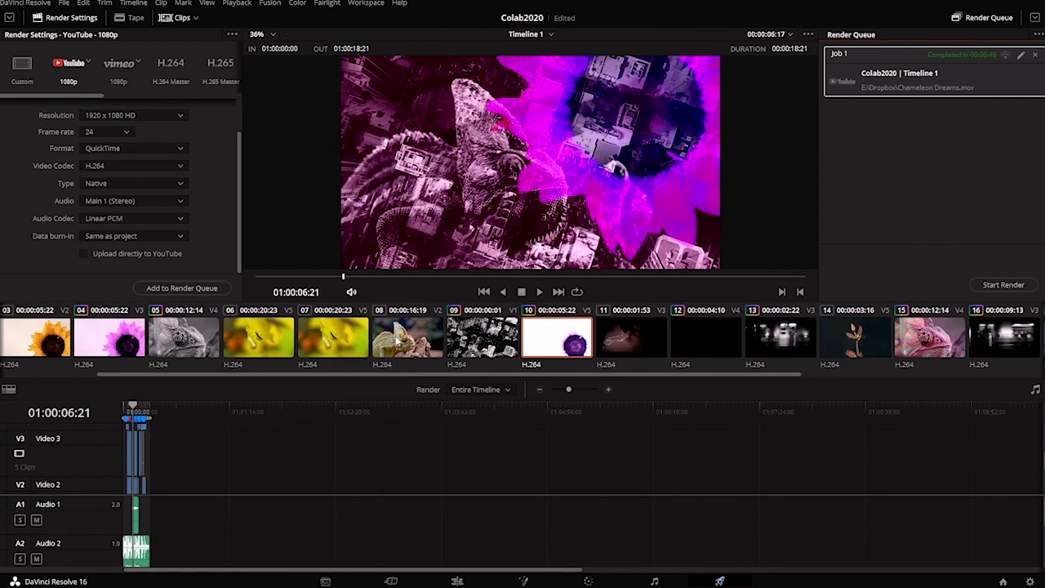
{"action": "left_click_drag", "start_coordinate": [463, 375], "coordinate": [360, 375]}
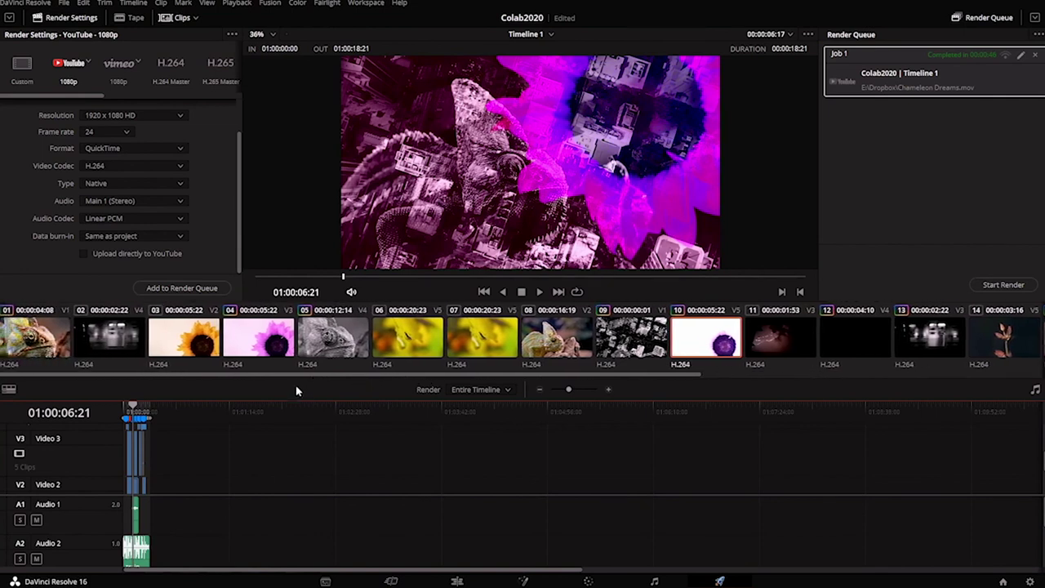